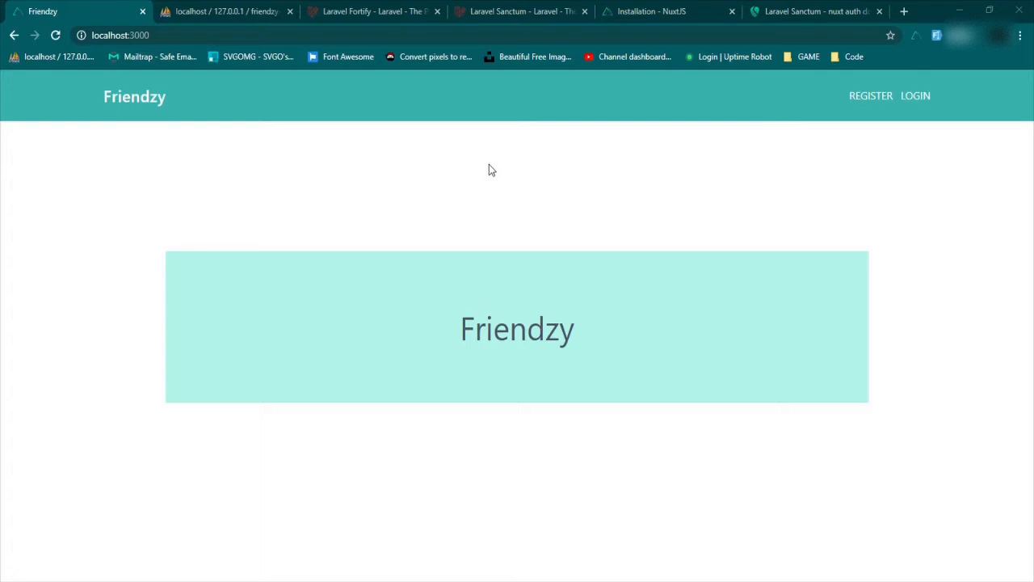
- View the Laravel Fortify docs page, then the Laravel Sanctum docs page
{"action": "left_click", "coordinate": [368, 11]}
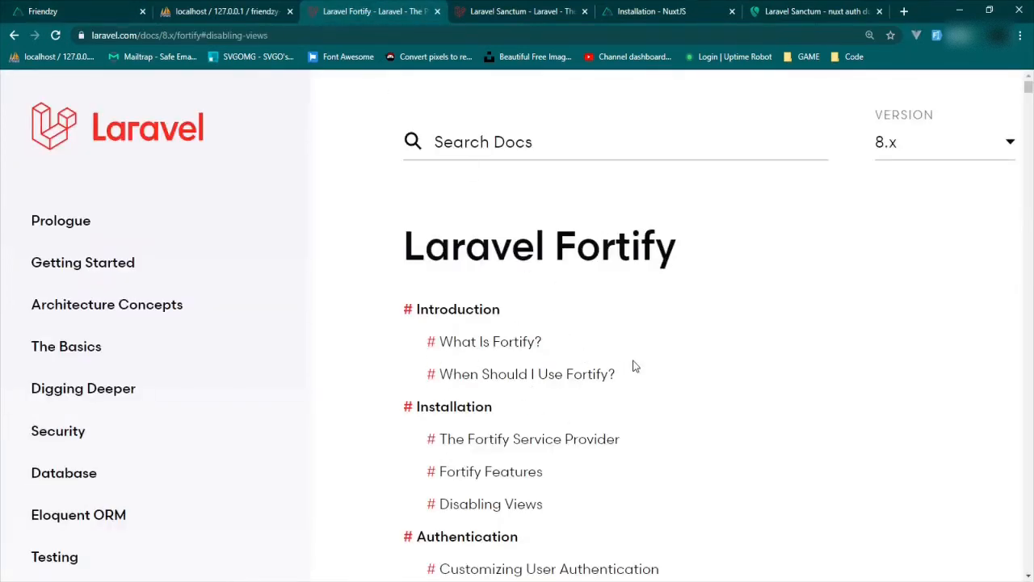
{"action": "scroll", "coordinate": [633, 363], "scroll_direction": "down", "scroll_amount": 1}
{"action": "scroll", "coordinate": [633, 363], "scroll_direction": "down", "scroll_amount": 3}
{"action": "scroll", "coordinate": [635, 366], "scroll_direction": "up", "scroll_amount": 2}
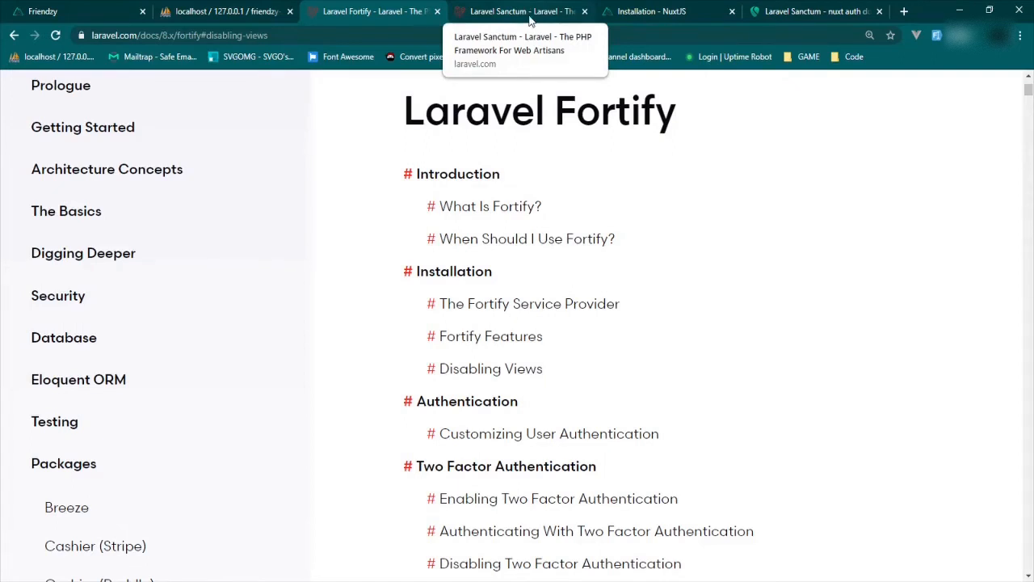
{"action": "left_click", "coordinate": [531, 14]}
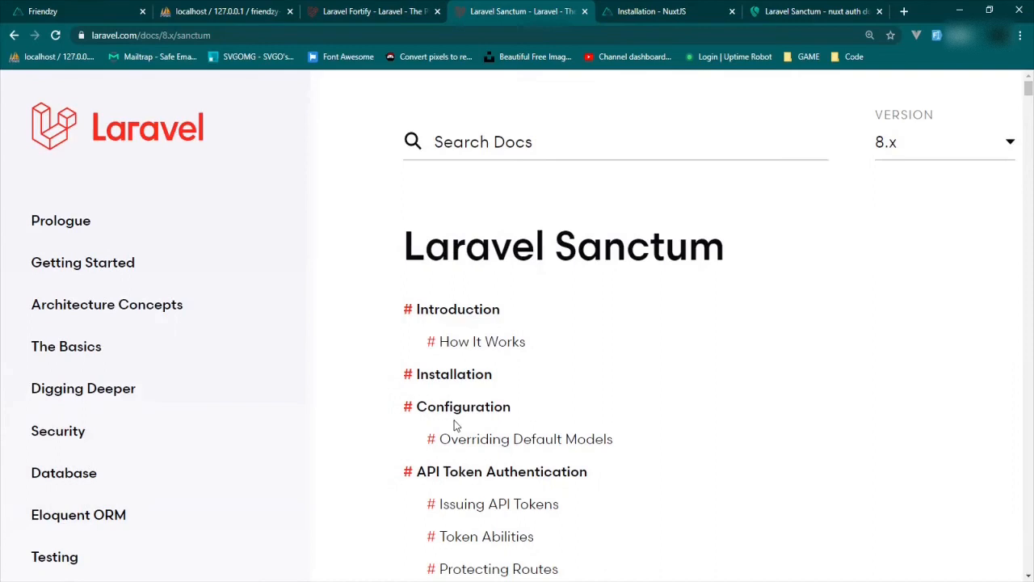
{"action": "scroll", "coordinate": [455, 426], "scroll_direction": "down", "scroll_amount": 3}
{"action": "scroll", "coordinate": [446, 425], "scroll_direction": "down", "scroll_amount": 2}
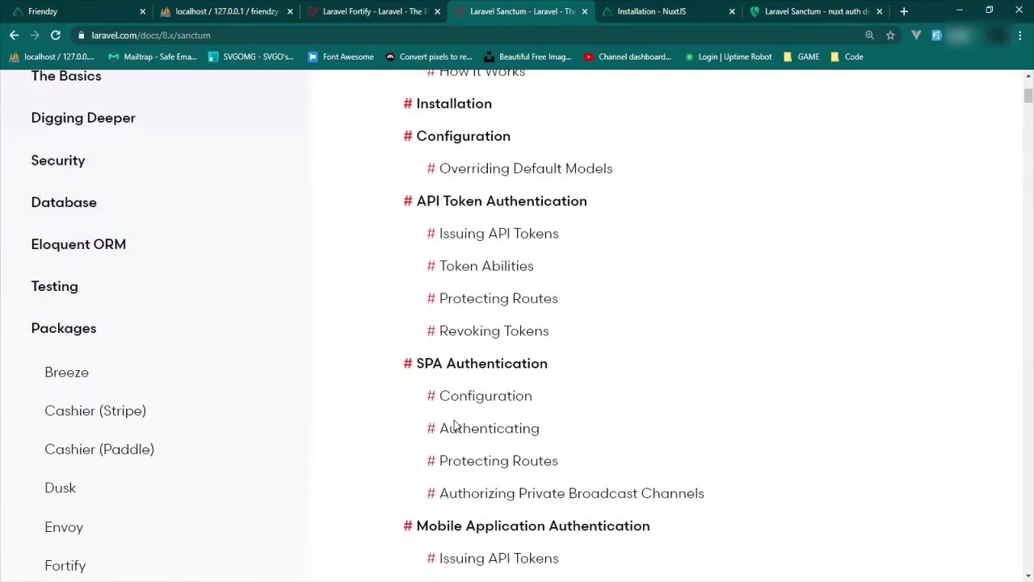
- View the NuxtJS installation guide and nuxt/auth Sanctum provider docs, then return to Friendzy
{"action": "left_click", "coordinate": [643, 14]}
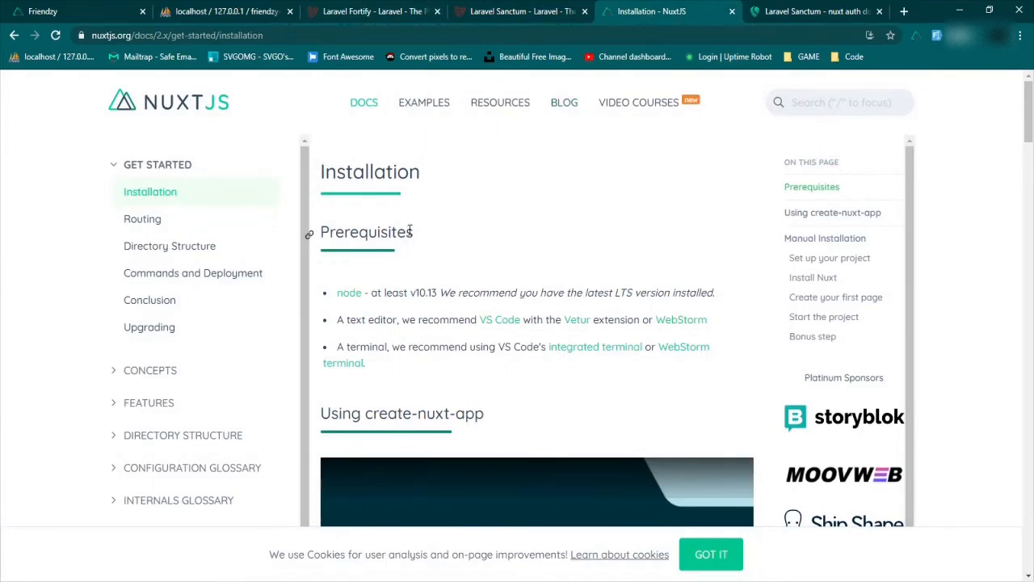
{"action": "left_click", "coordinate": [799, 10]}
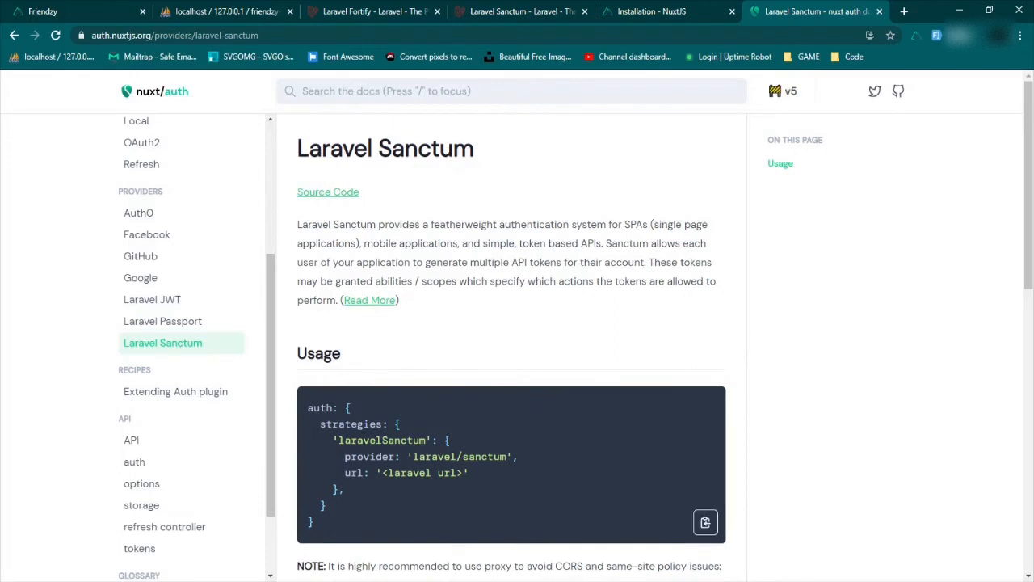
{"action": "left_click", "coordinate": [118, 10]}
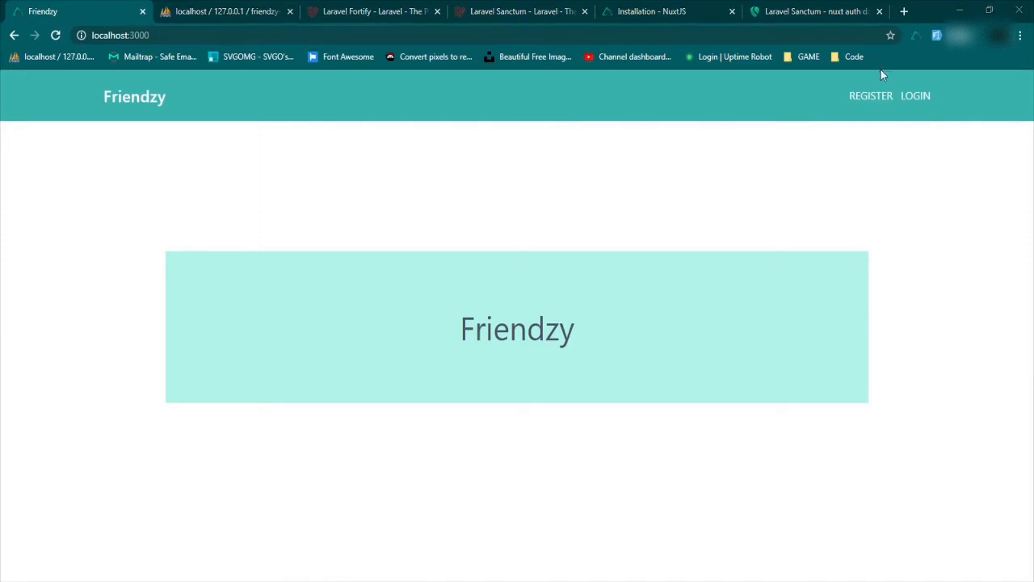
- Log in to Friendzy as boris26 with the pasted email and password, reaching the dashboard
{"action": "left_click", "coordinate": [872, 97]}
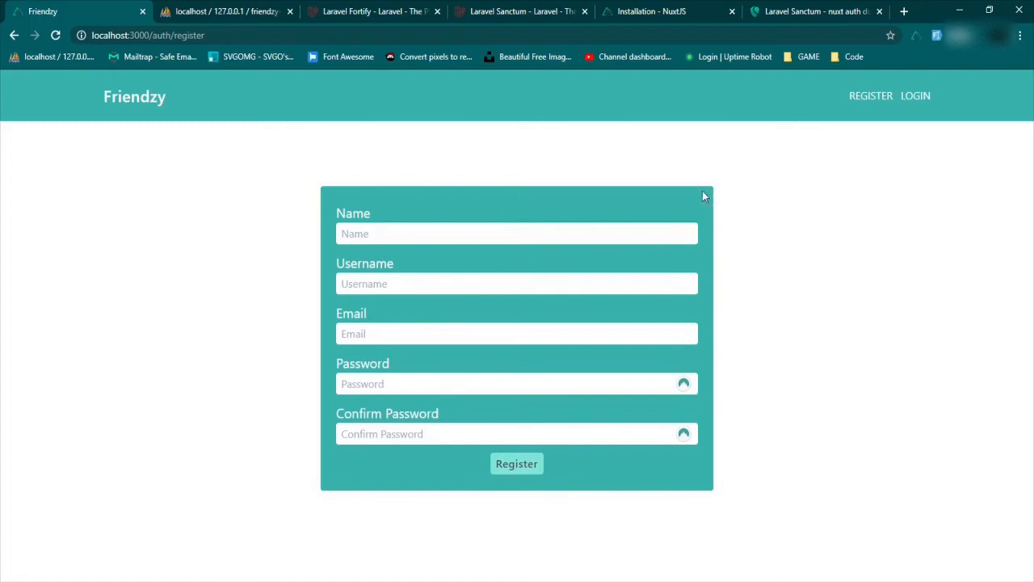
{"action": "left_click", "coordinate": [914, 101]}
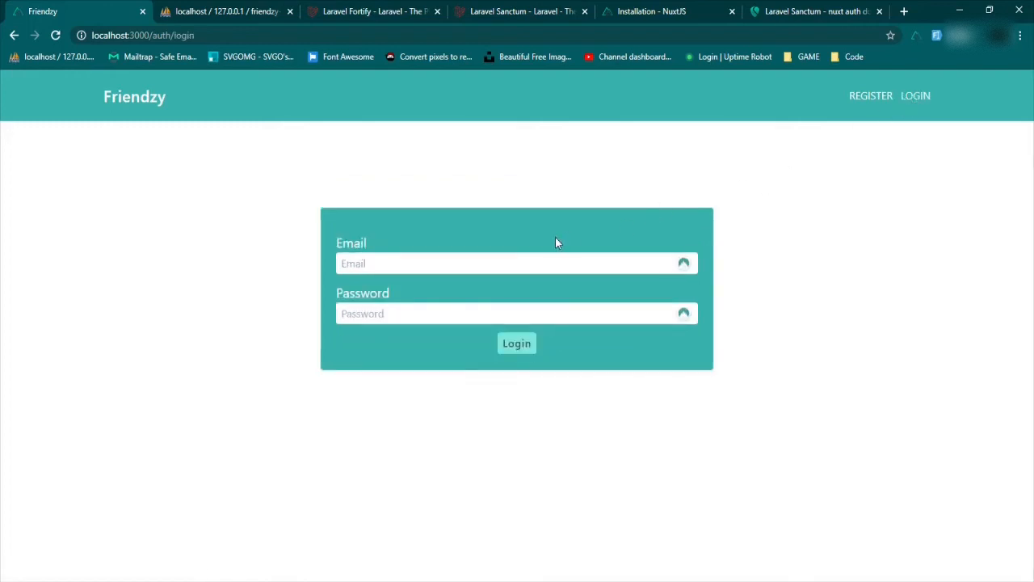
{"action": "left_click", "coordinate": [542, 257]}
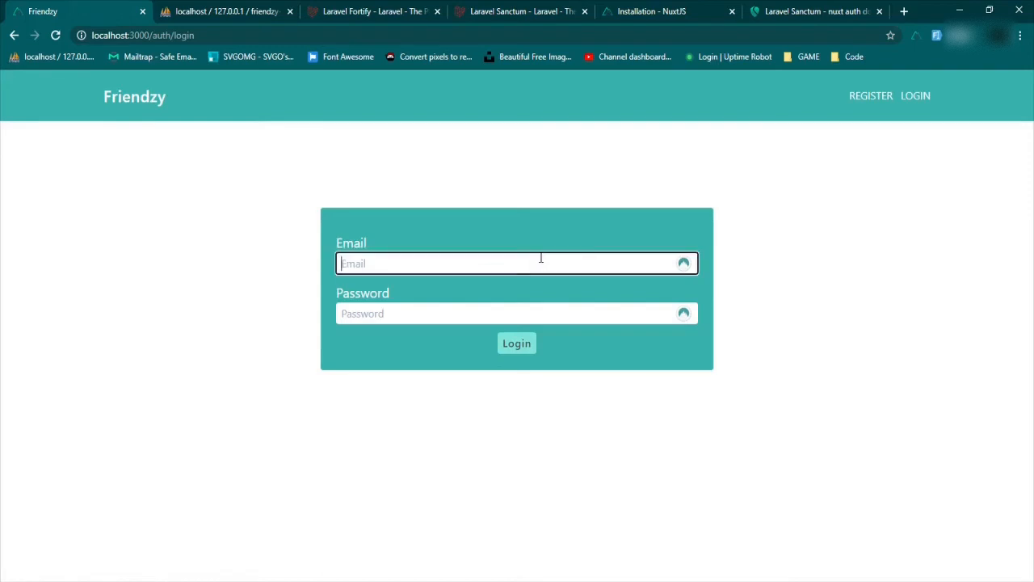
{"action": "right_click", "coordinate": [541, 257]}
{"action": "left_click", "coordinate": [592, 360]}
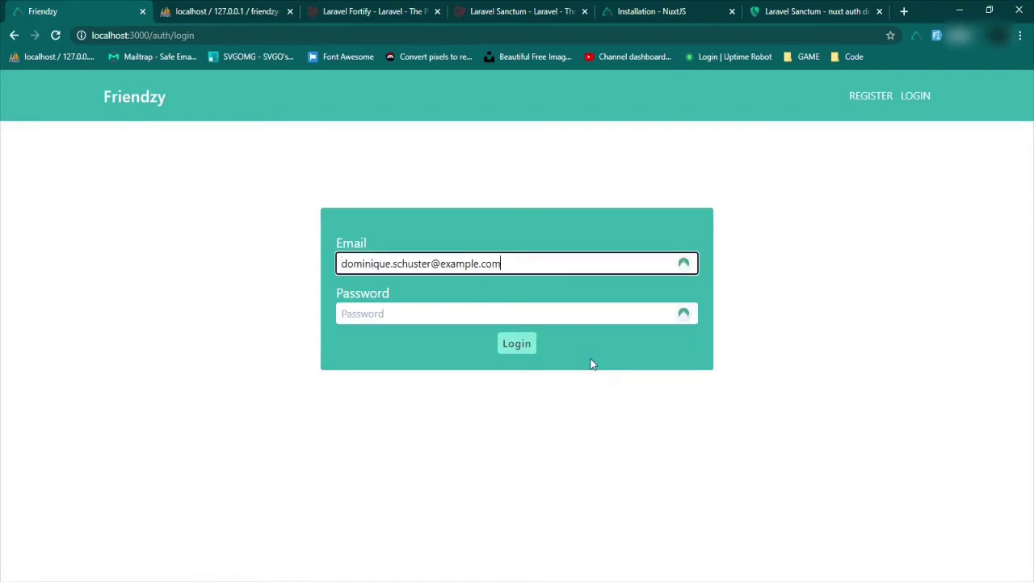
{"action": "left_click", "coordinate": [522, 313]}
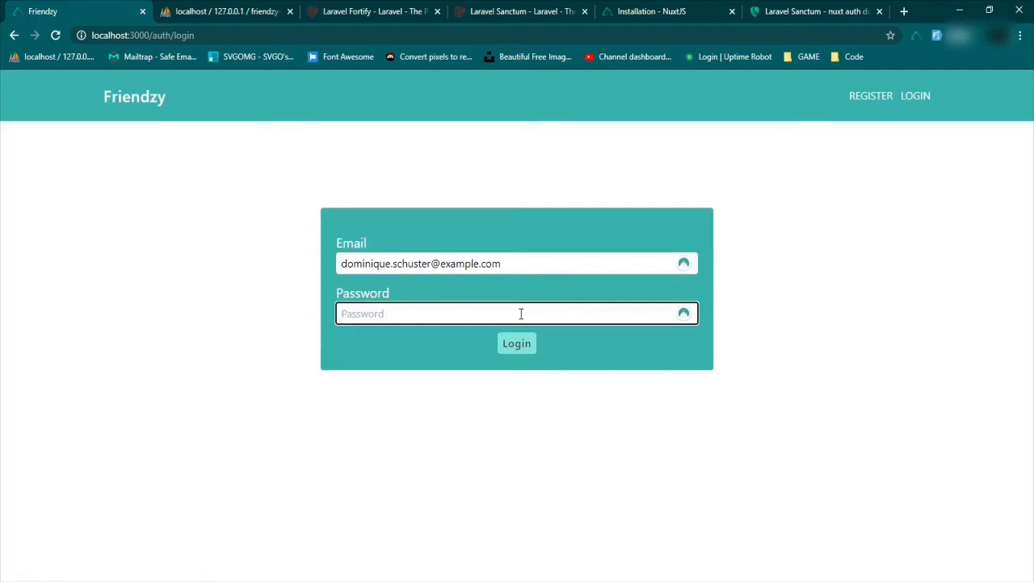
{"action": "type", "text": "password"}
{"action": "key", "text": "Return"}
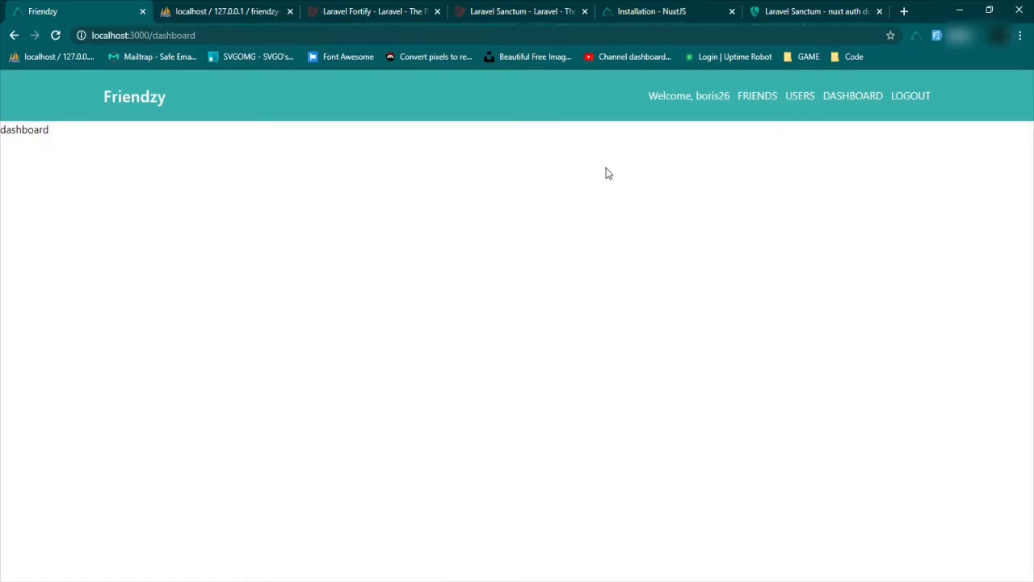
{"action": "left_click", "coordinate": [804, 103]}
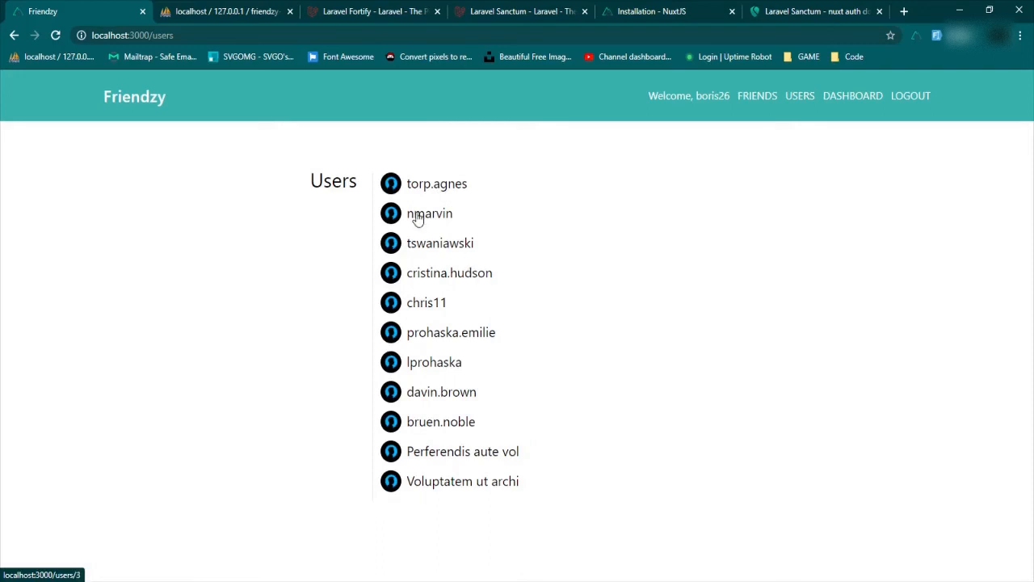
{"action": "left_click", "coordinate": [430, 192]}
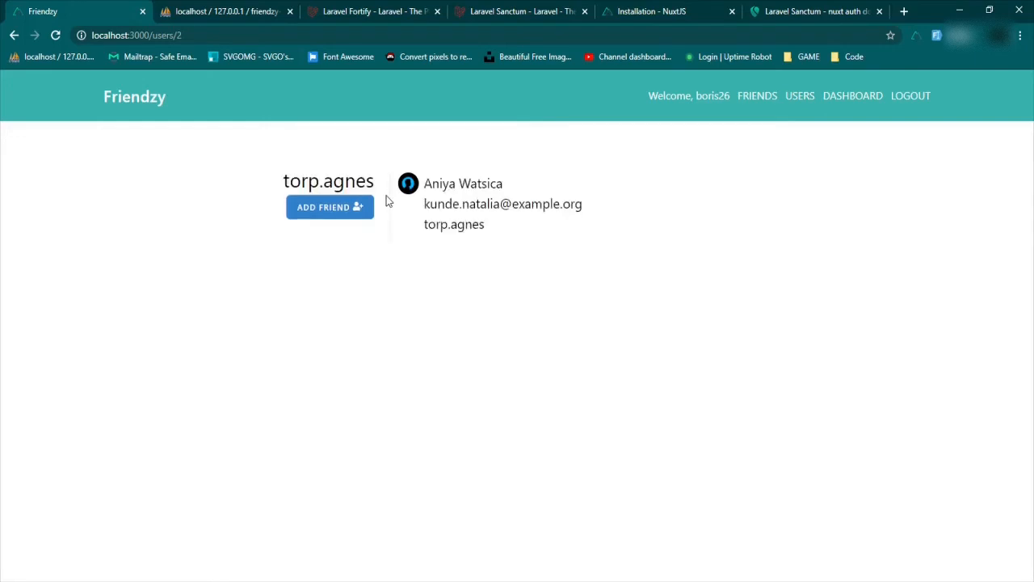
{"action": "left_click", "coordinate": [344, 208]}
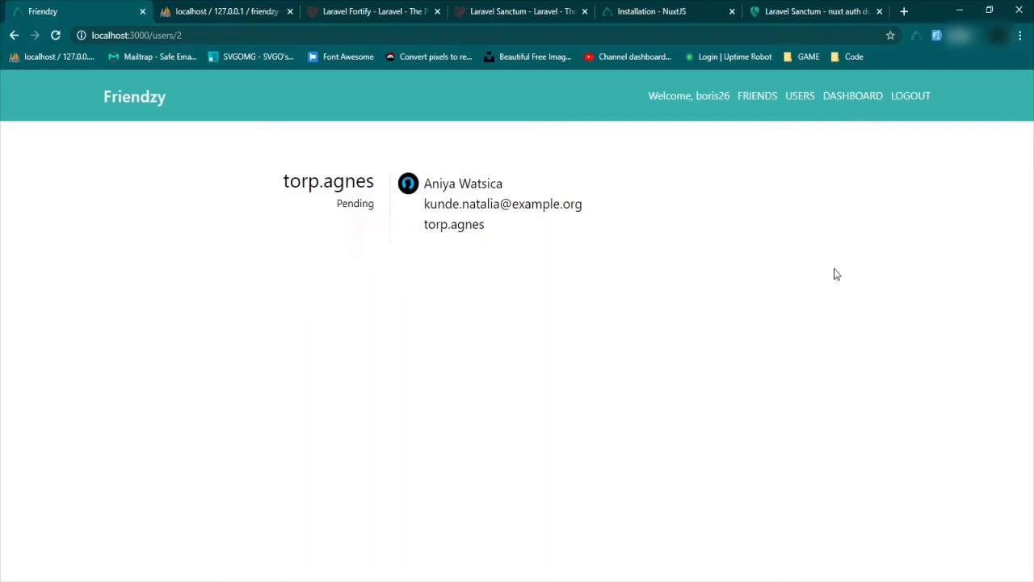
{"action": "left_click", "coordinate": [758, 96]}
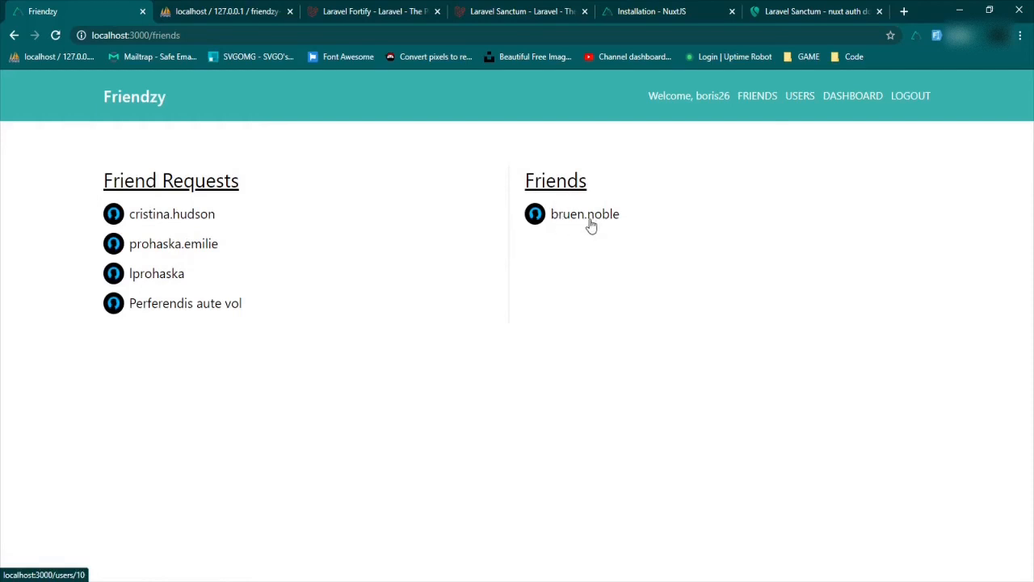
{"action": "left_click", "coordinate": [184, 225]}
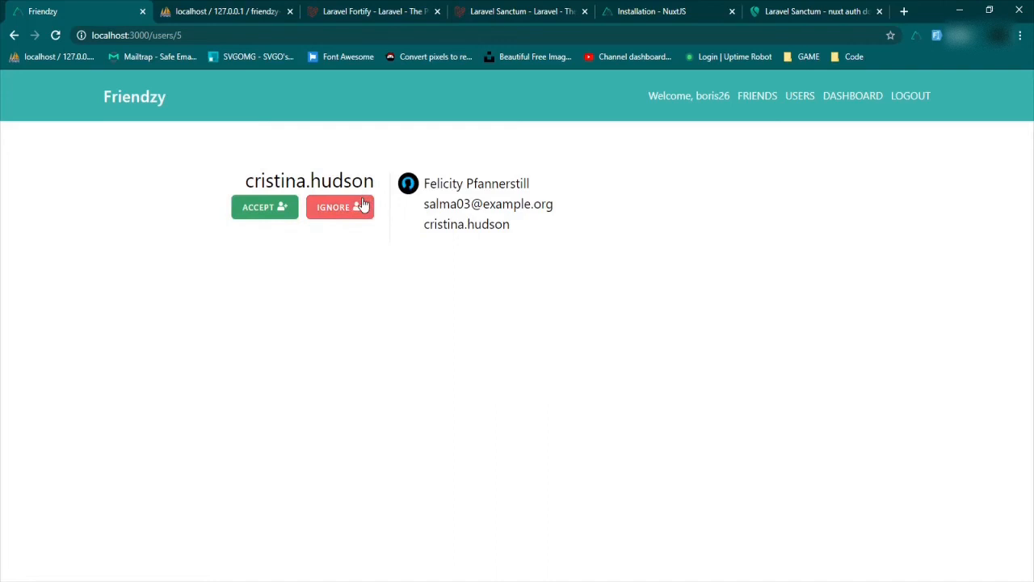
{"action": "left_click", "coordinate": [252, 213]}
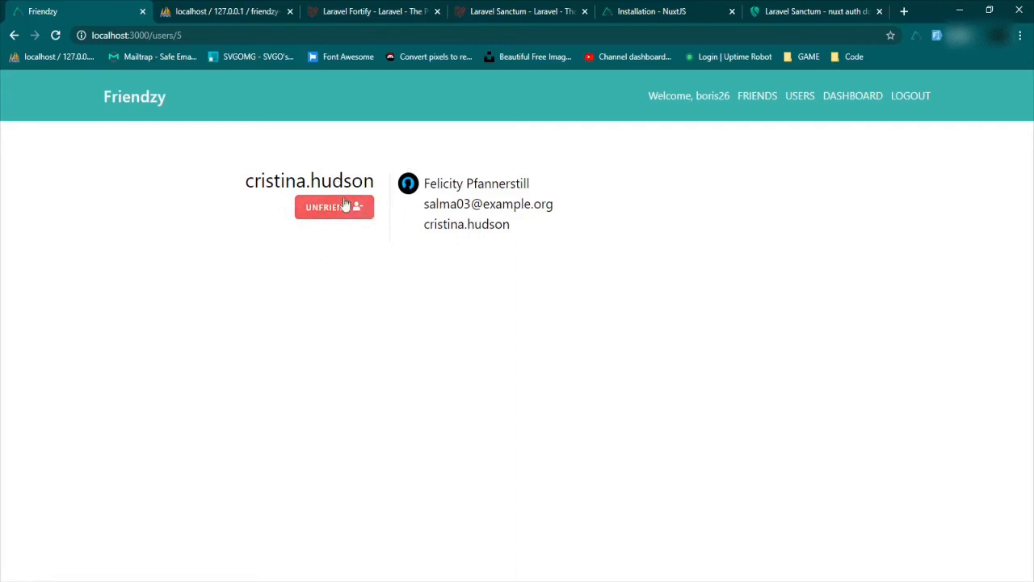
{"action": "left_click", "coordinate": [758, 100]}
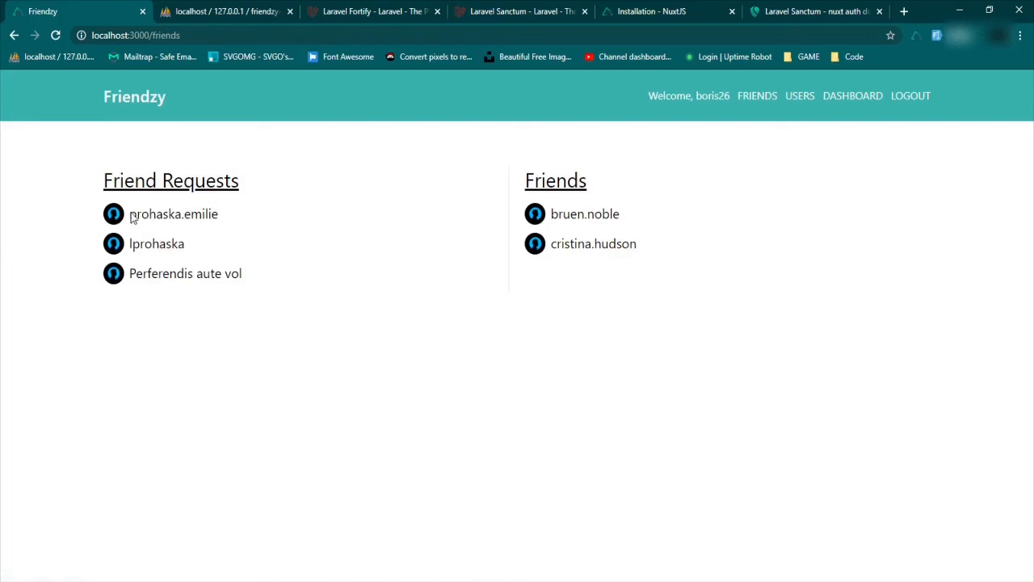
{"action": "left_click", "coordinate": [182, 222]}
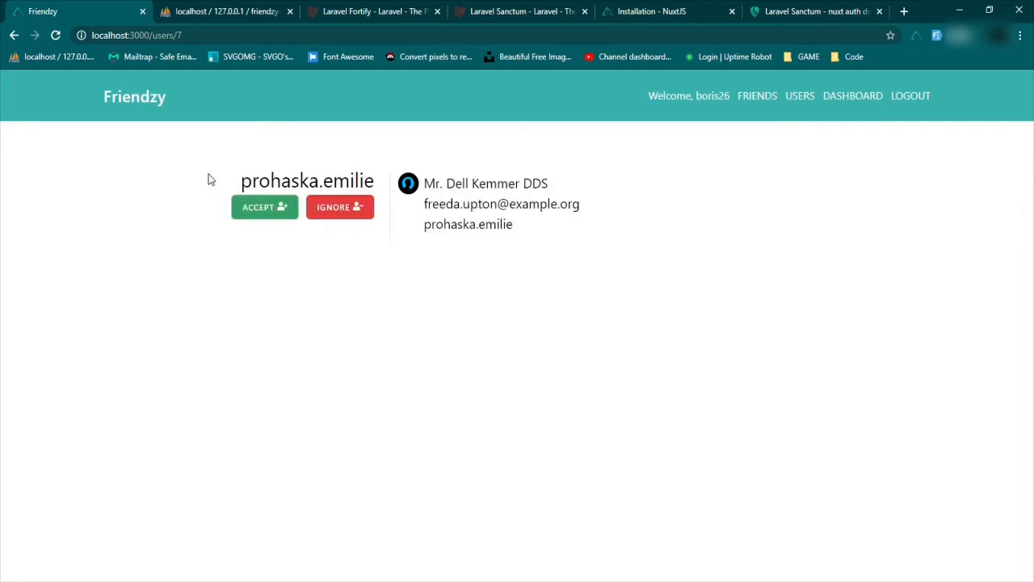
{"action": "left_click", "coordinate": [331, 221]}
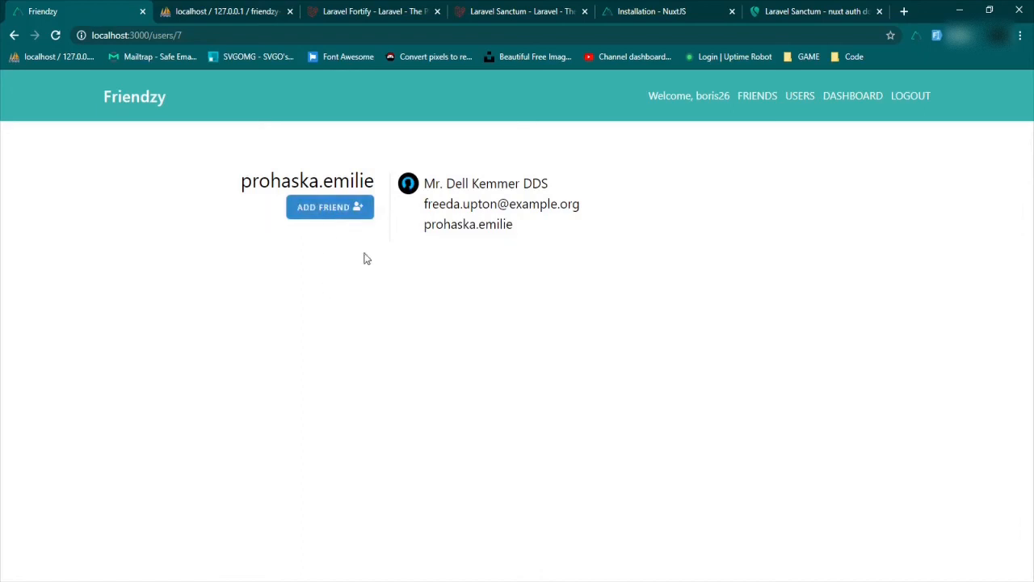